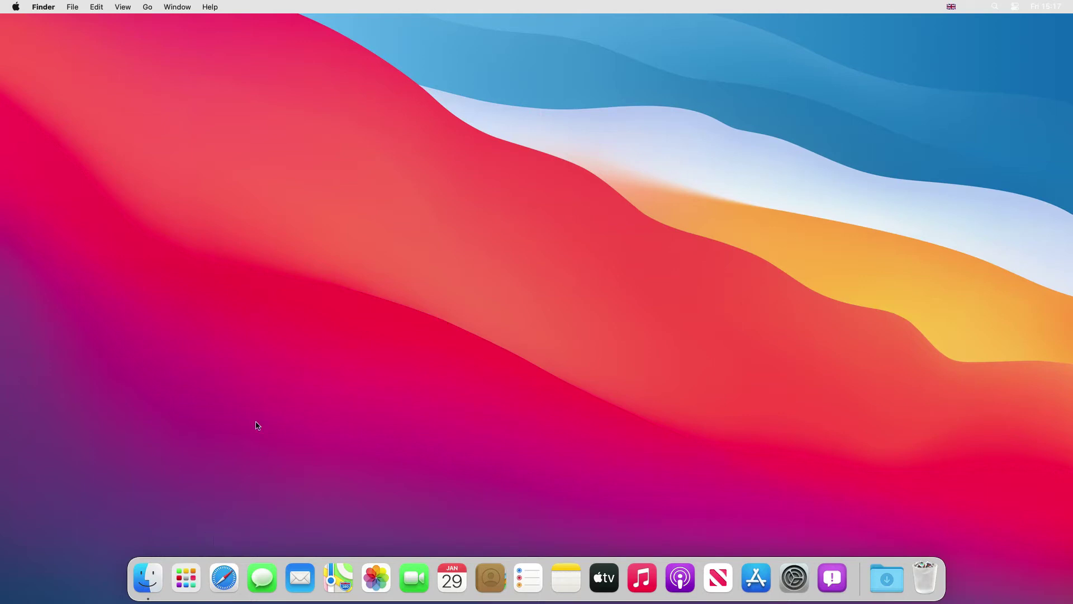
Open Safari in full screen and search Google for 'teamviewer'
click(225, 580)
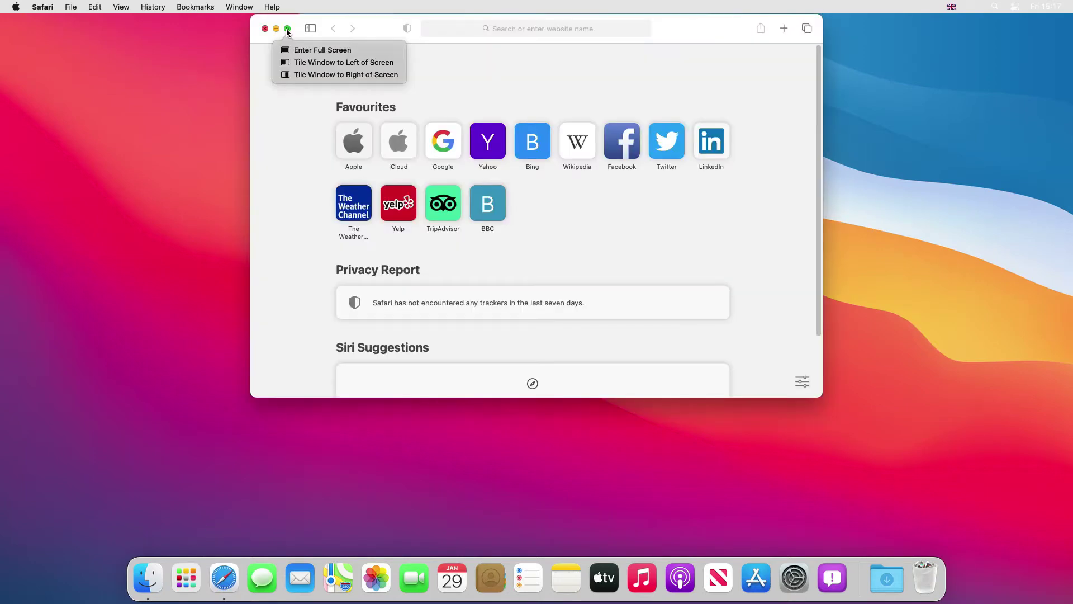
click(287, 29)
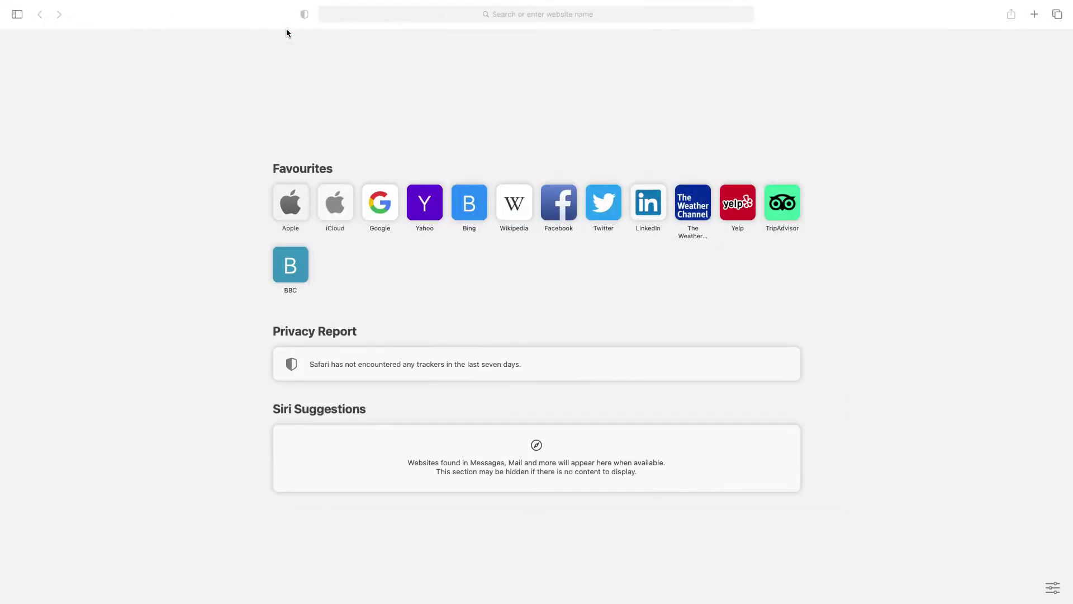
click(515, 13)
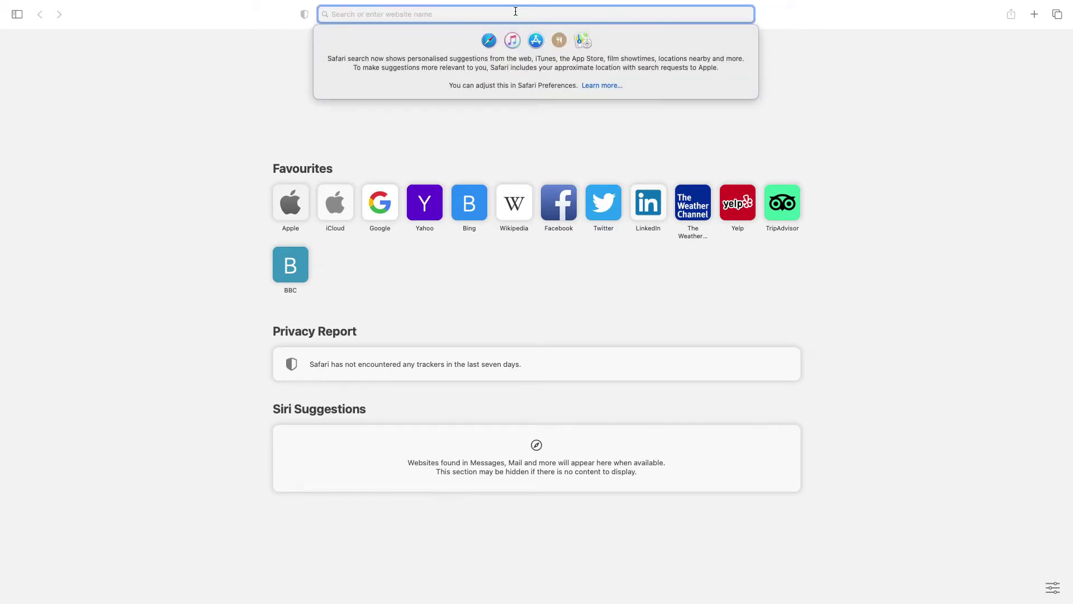
text(team)
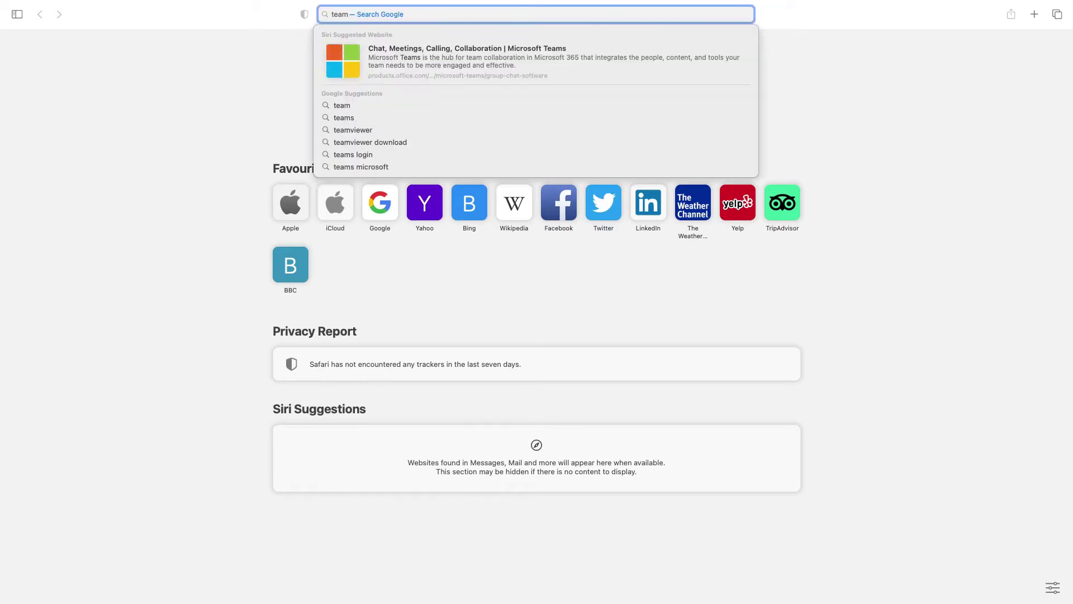
text(view)
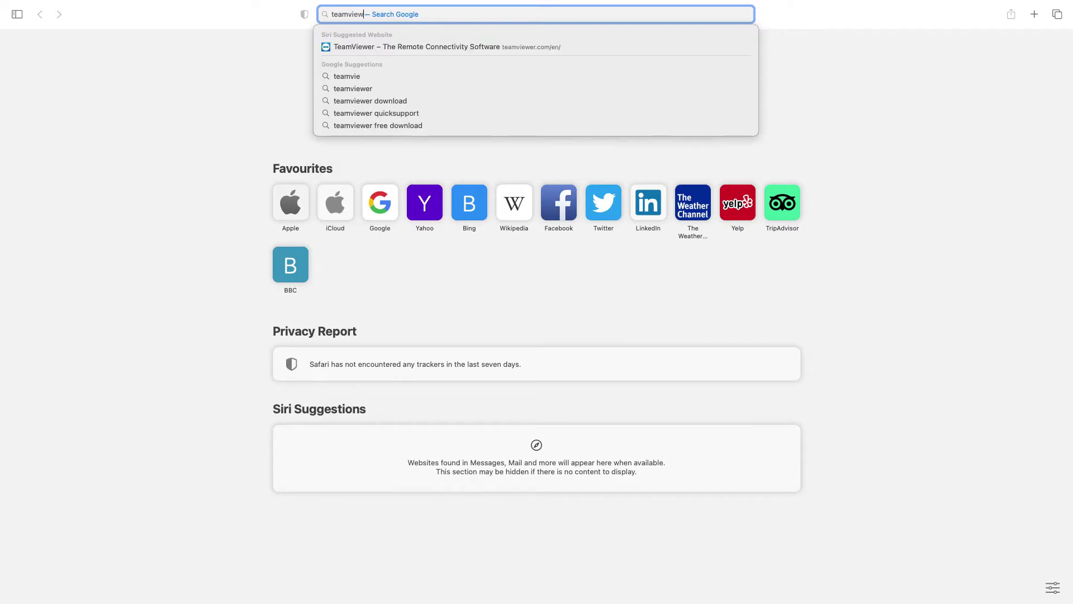
text(er)
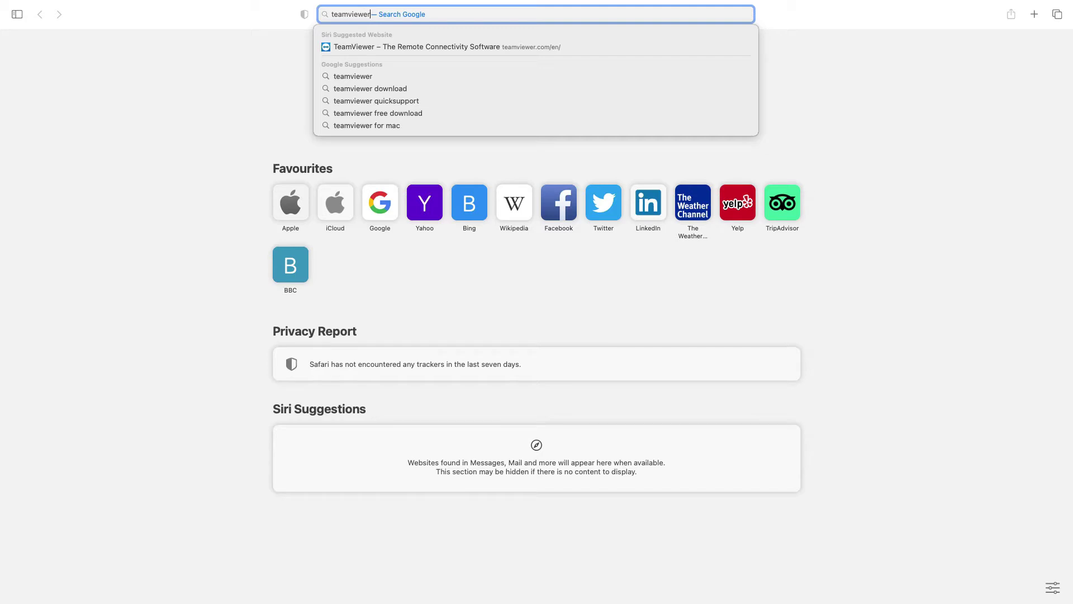
key(Return)
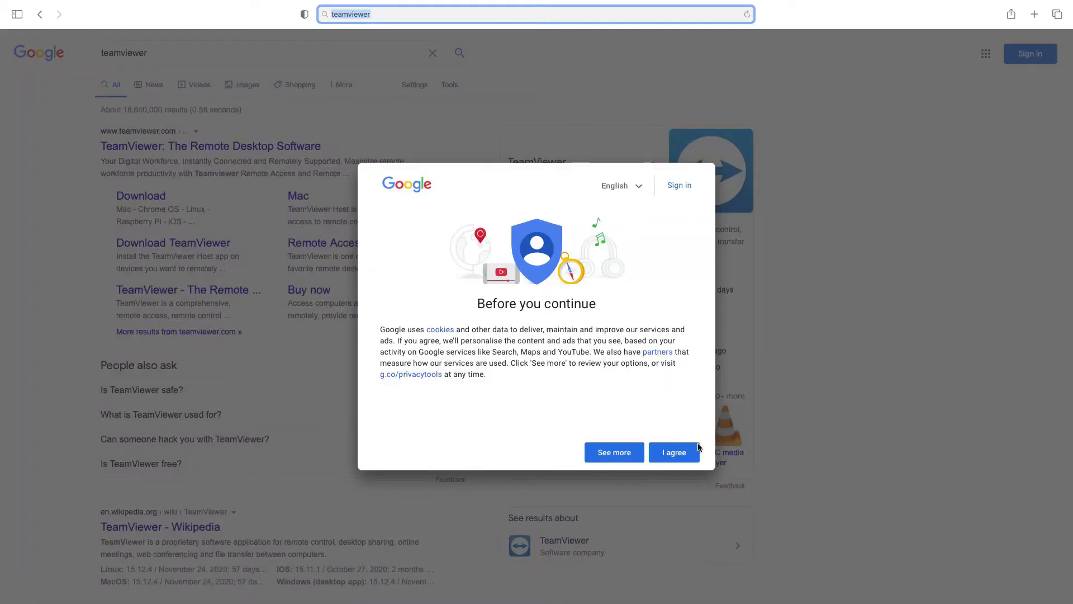
Accept Google's cookie consent and open the top result, teamviewer.com
click(674, 453)
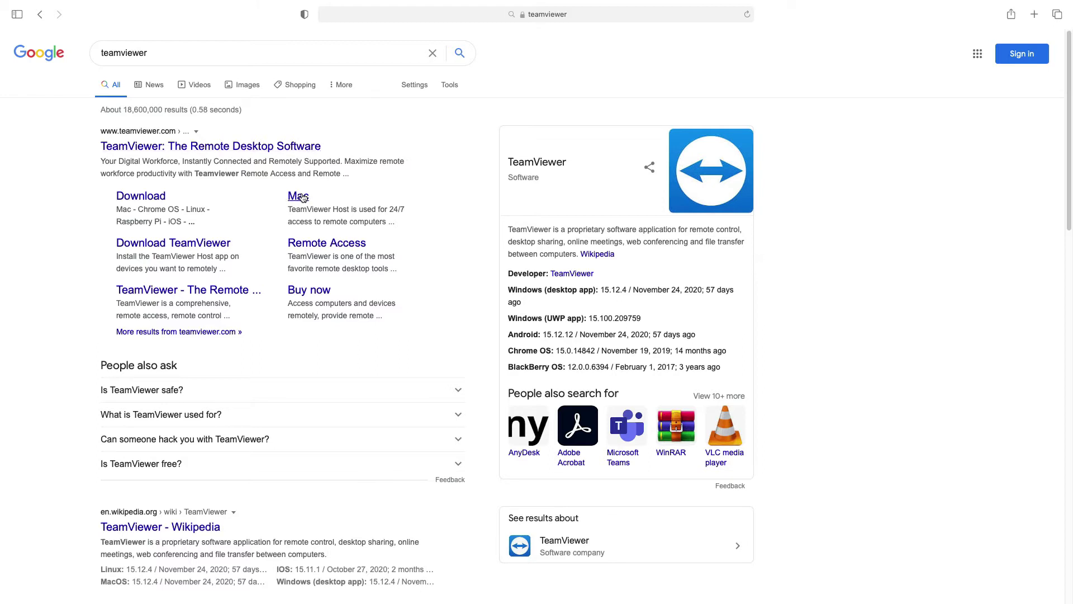
click(258, 147)
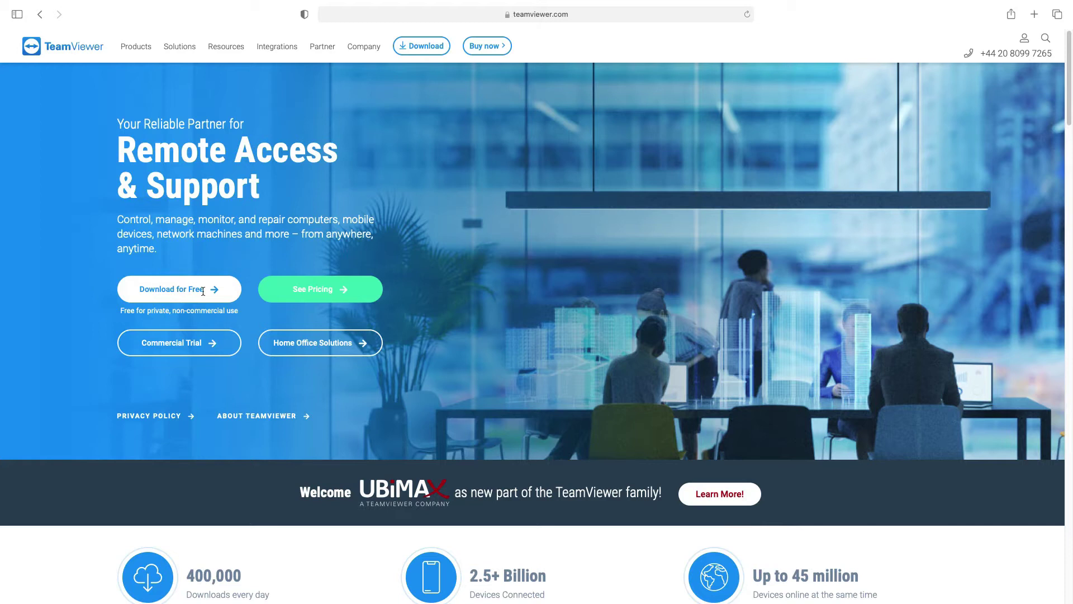
Download the free TeamViewer.dmg (84.3 MB), allowing teamviewer.com downloads and accepting all cookies
click(173, 289)
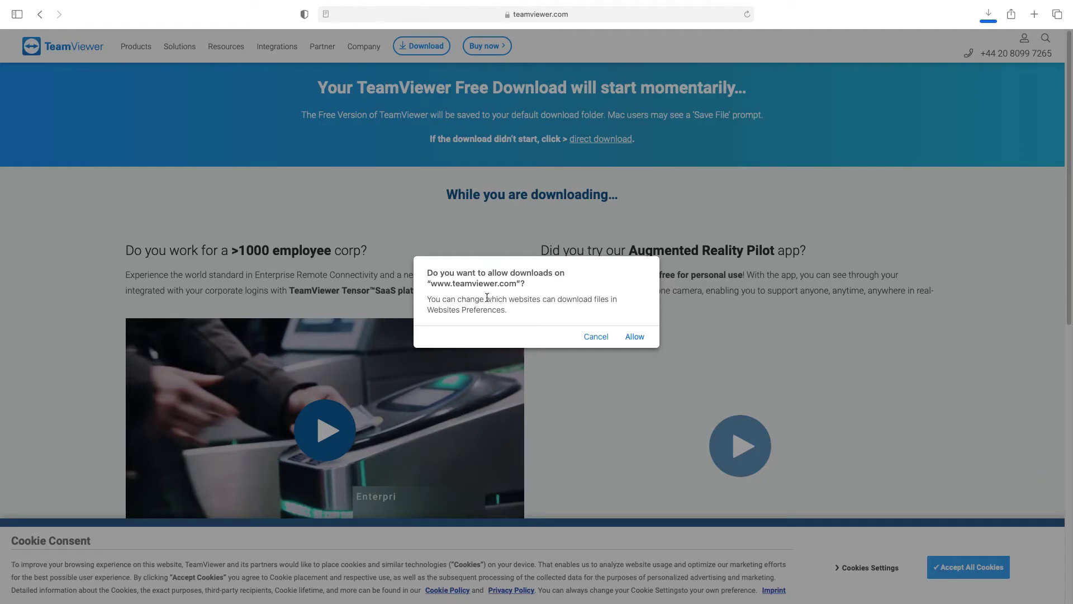
click(634, 337)
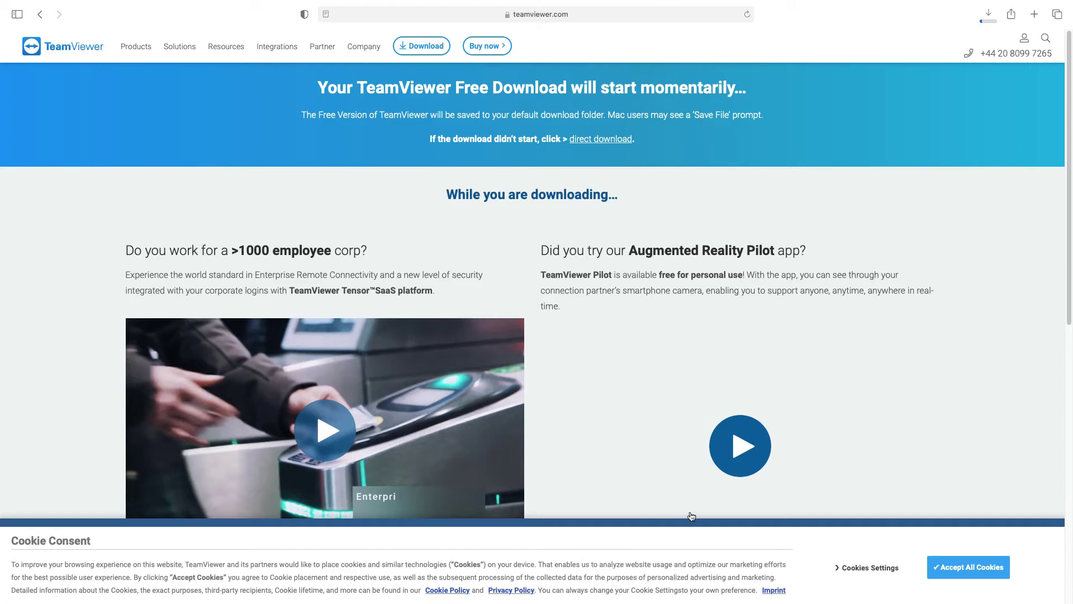
click(947, 571)
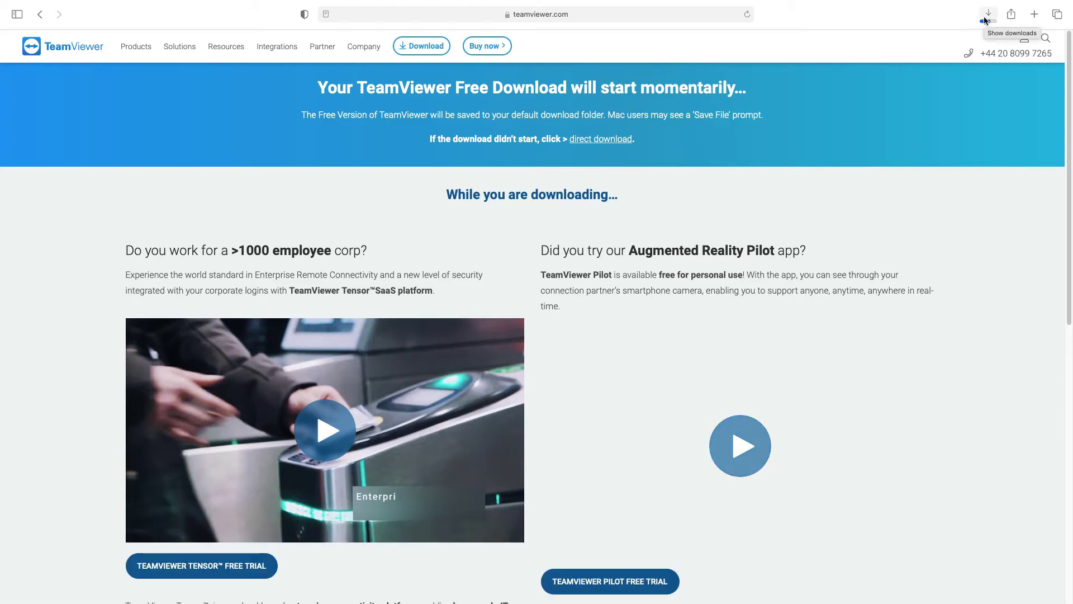
click(987, 17)
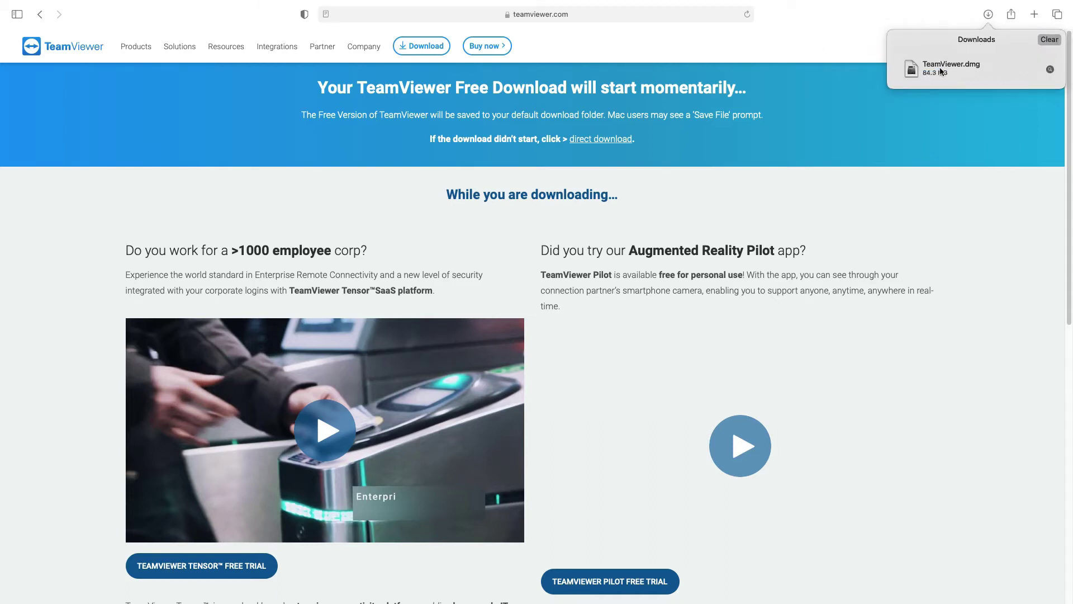
click(941, 71)
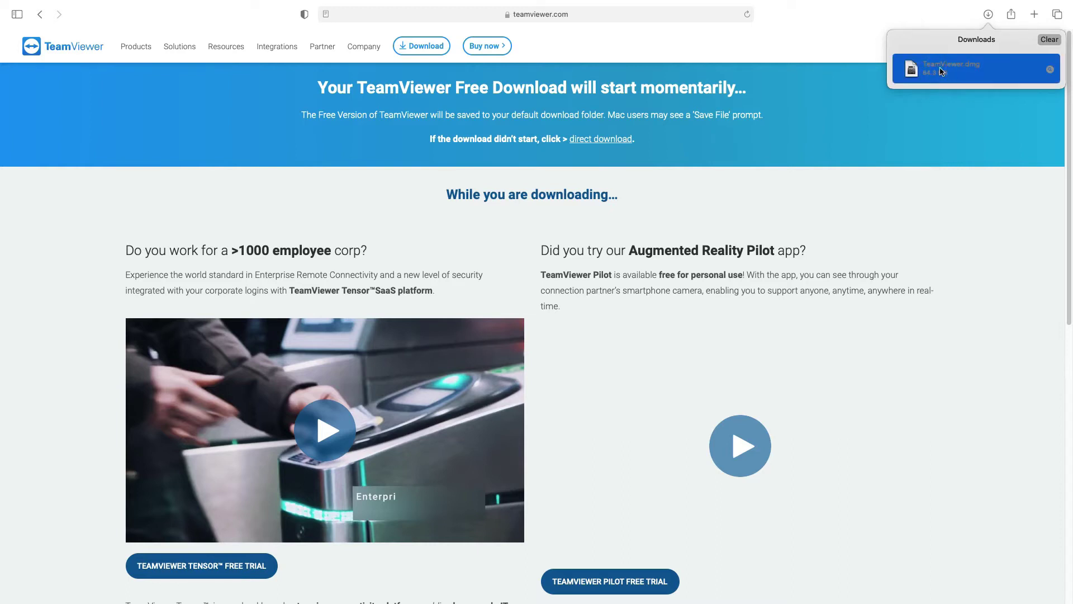
Install TeamViewer from TeamViewer.dmg, close the installer, and move the installer to the Bin
double_click(941, 71)
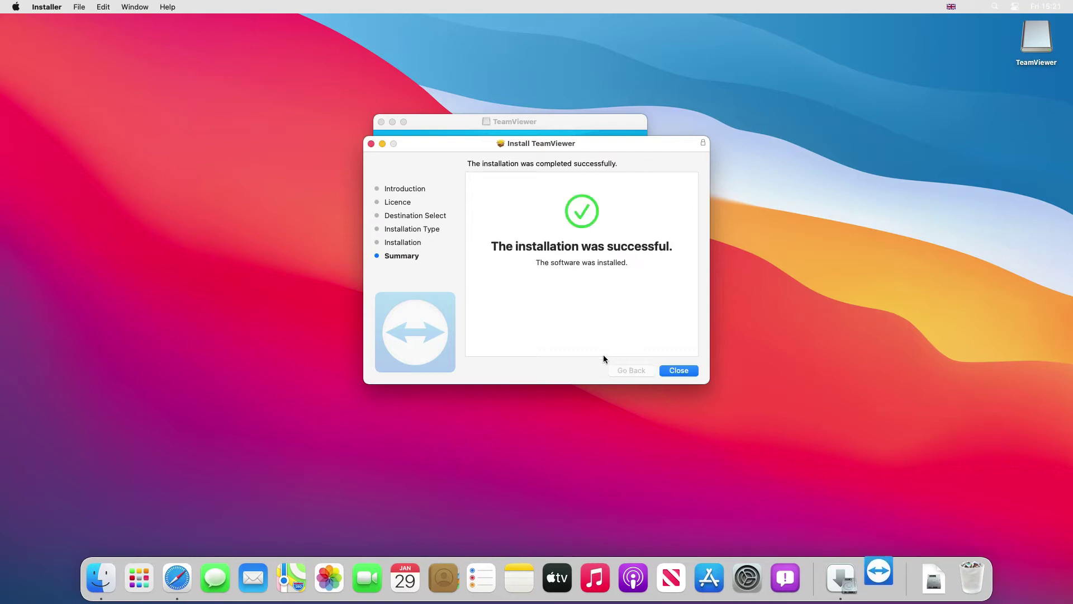
click(674, 371)
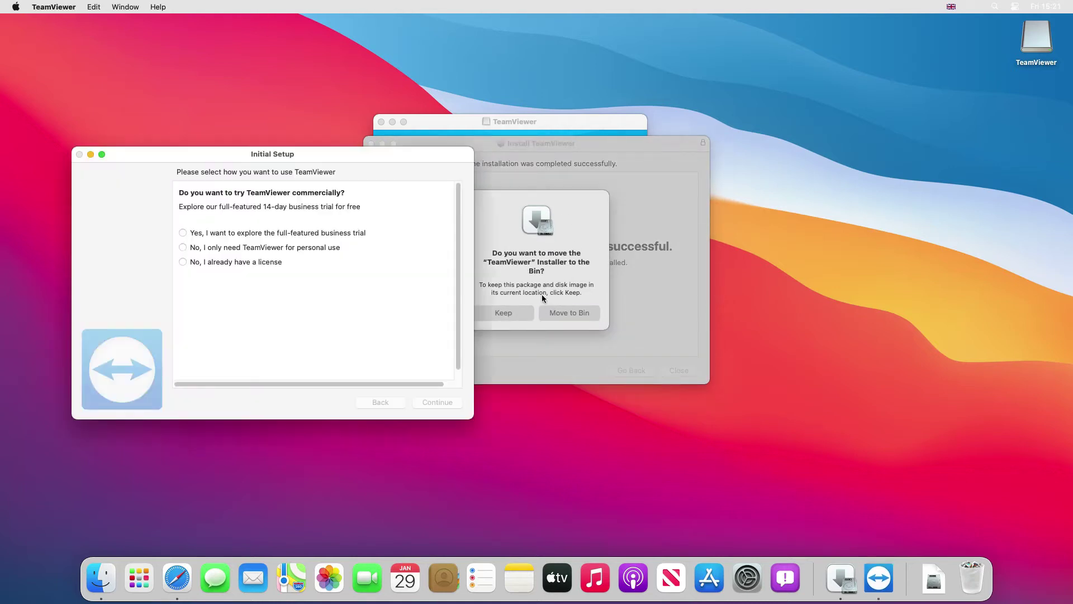
click(558, 312)
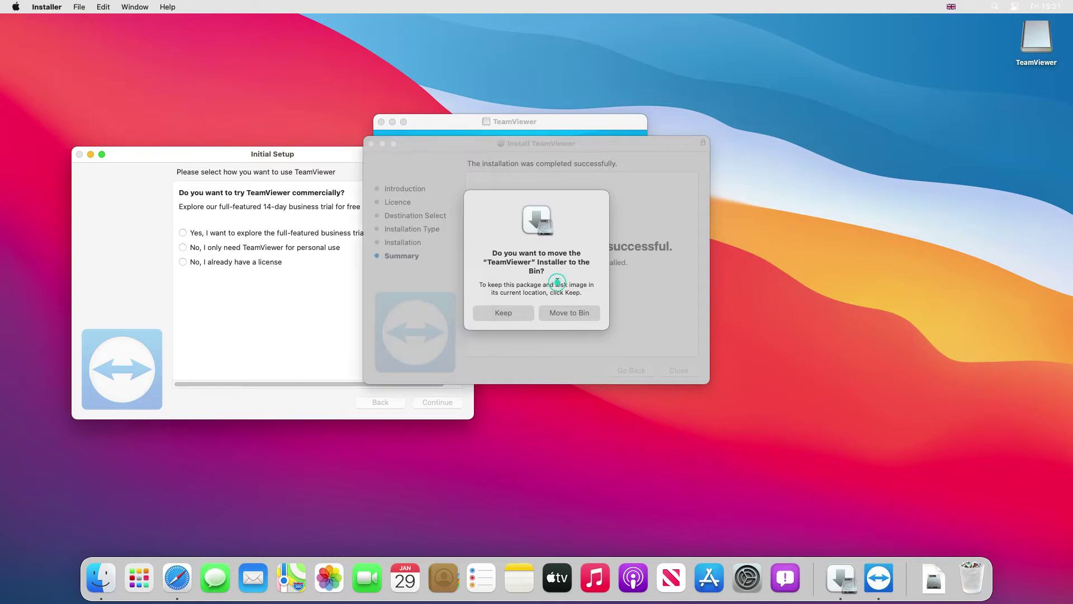
click(563, 313)
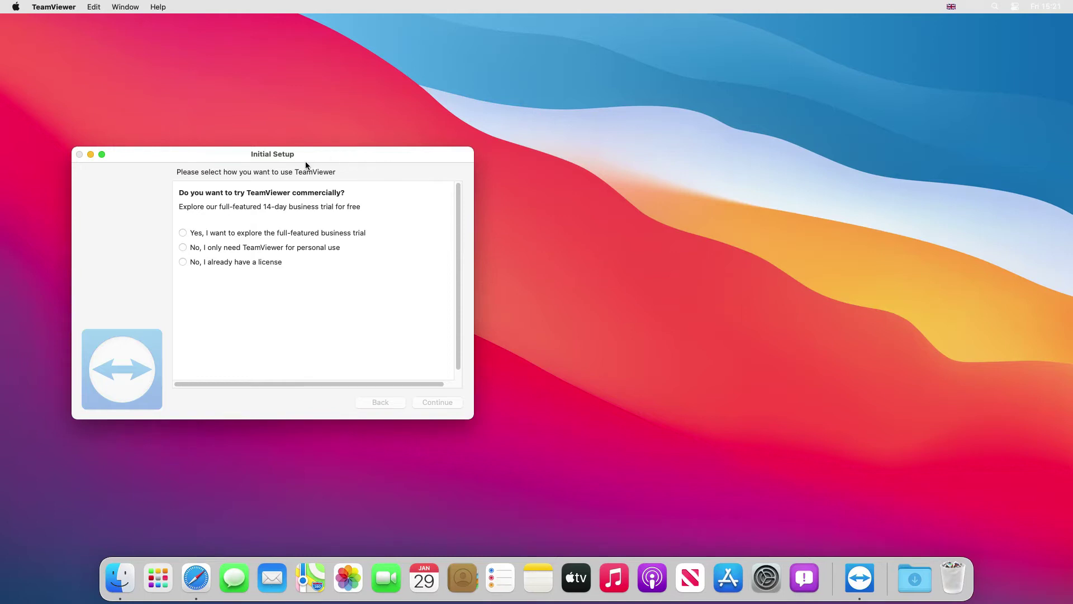
Complete TeamViewer's Initial Setup choosing 'No, I only need TeamViewer for personal use'
drag(305, 159, 532, 140)
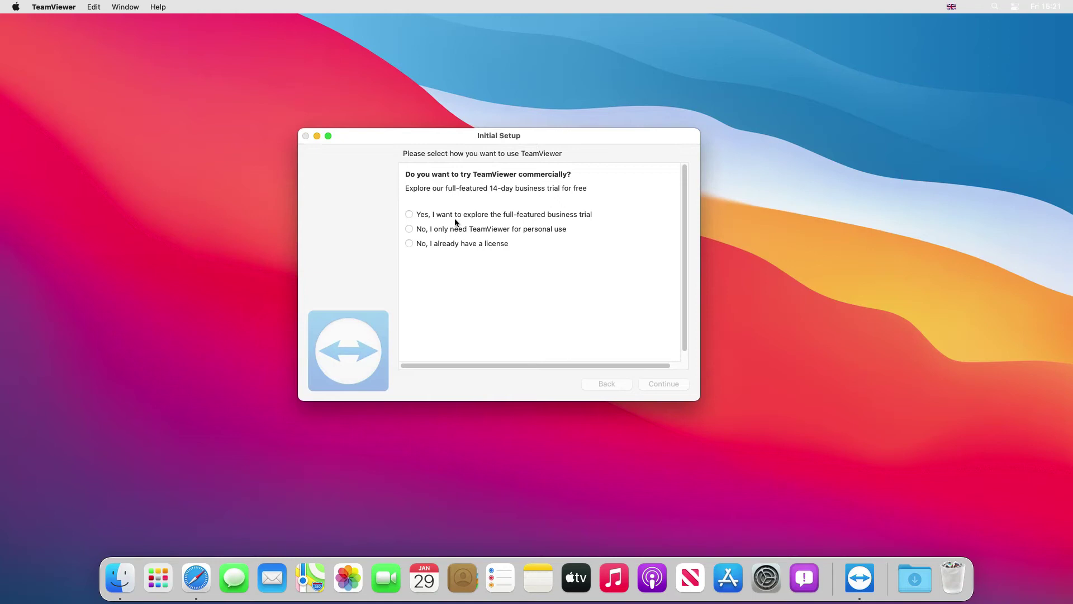
click(536, 232)
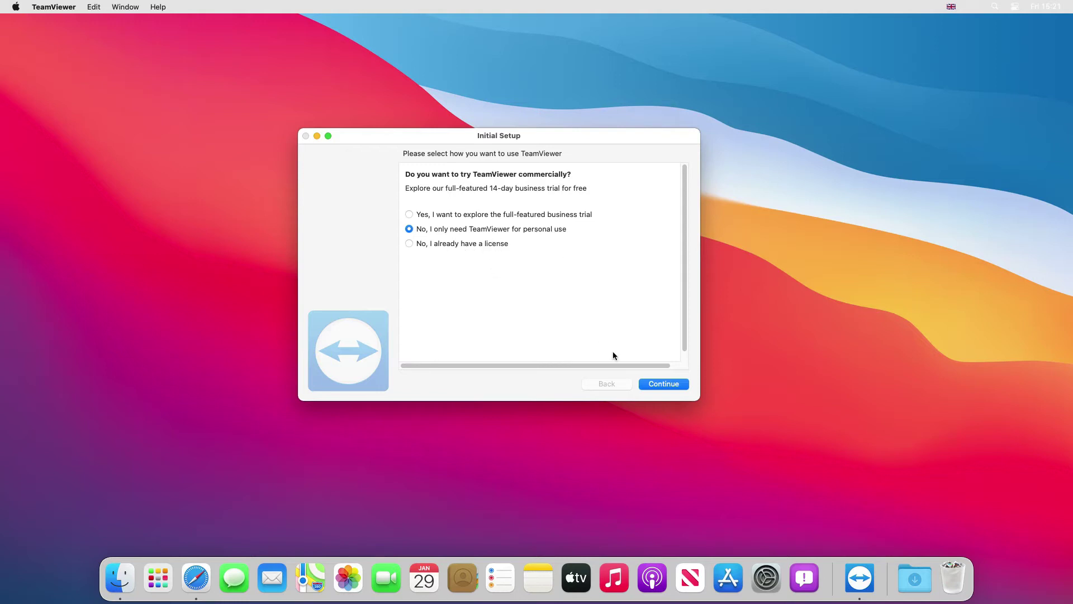
click(668, 385)
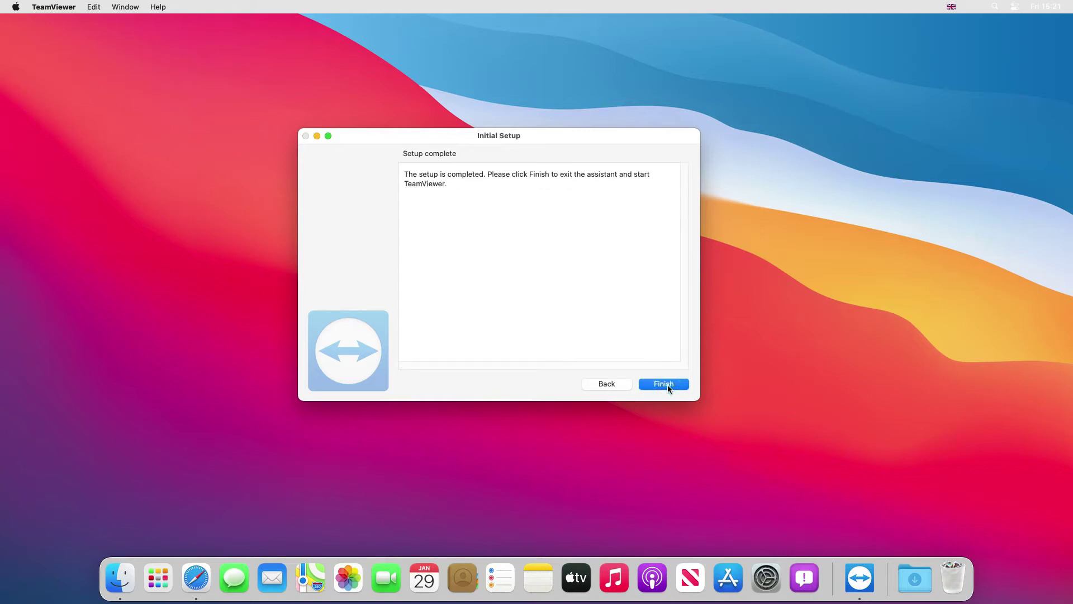
click(668, 385)
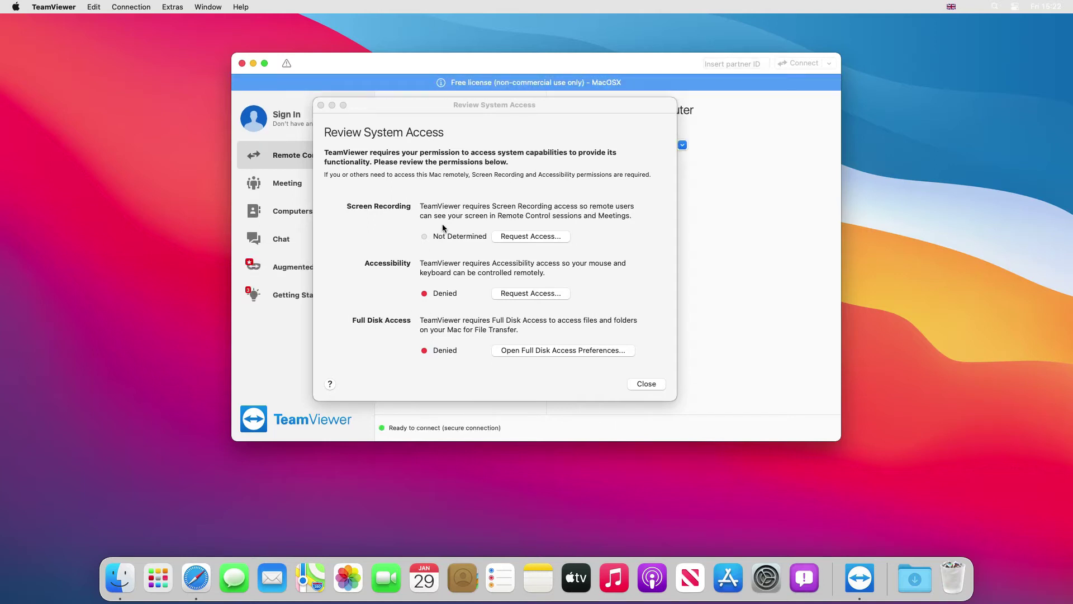
Request Screen Recording access for TeamViewer
click(519, 235)
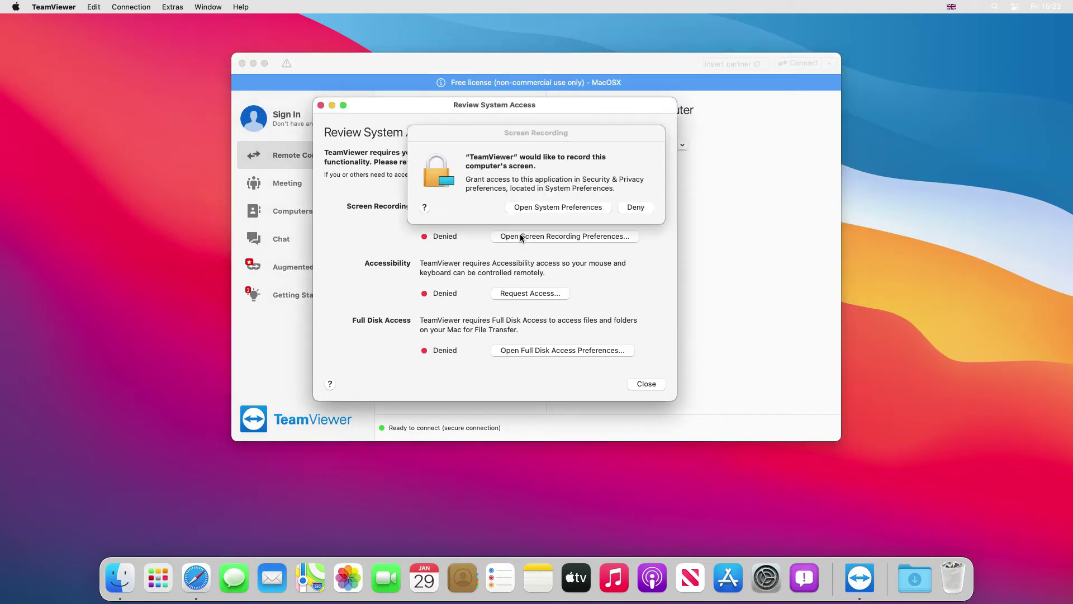
Unlock Security & Privacy with the admin password, allow TeamViewer Screen Recording, and quit TeamViewer
click(551, 207)
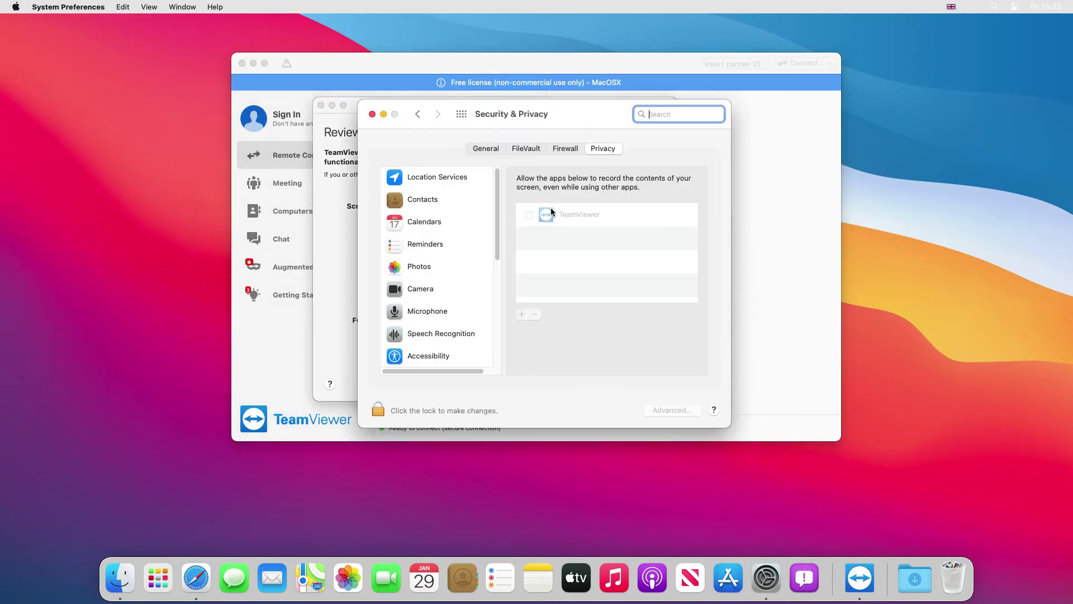
click(569, 214)
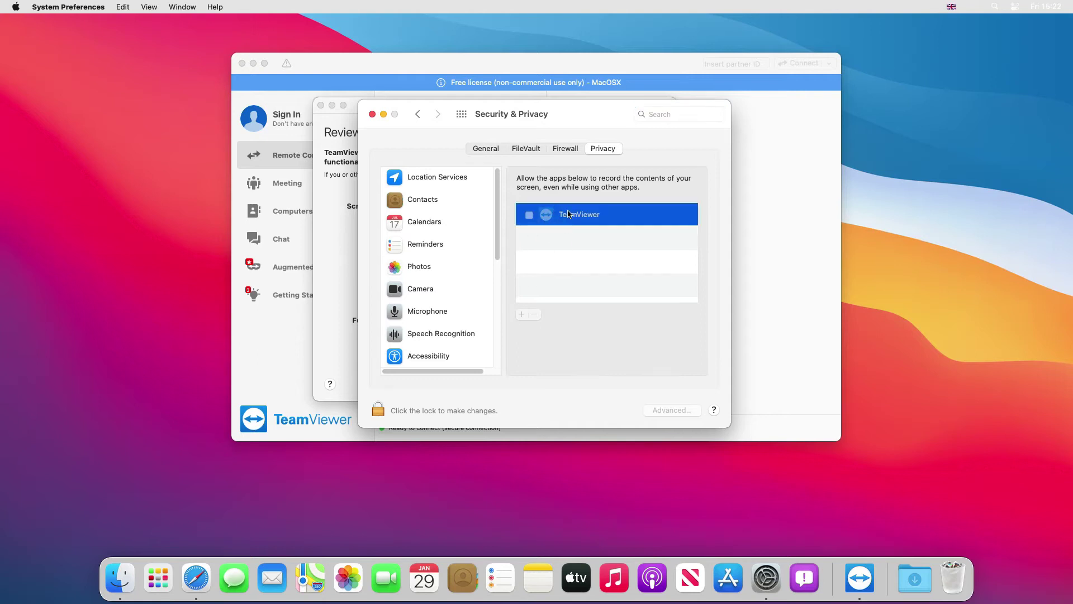
click(379, 410)
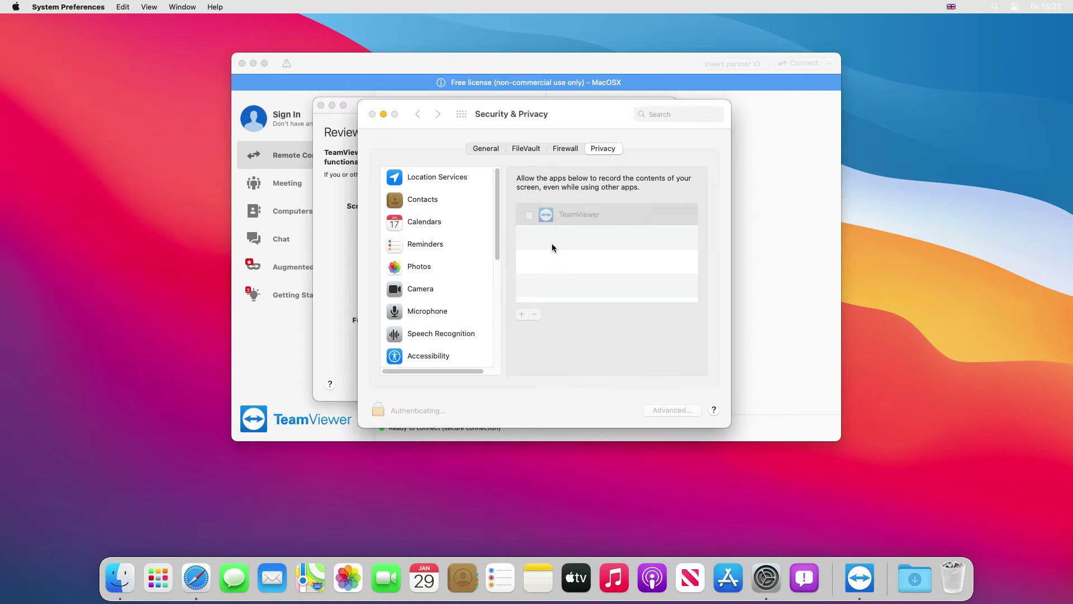
click(551, 282)
text(•)
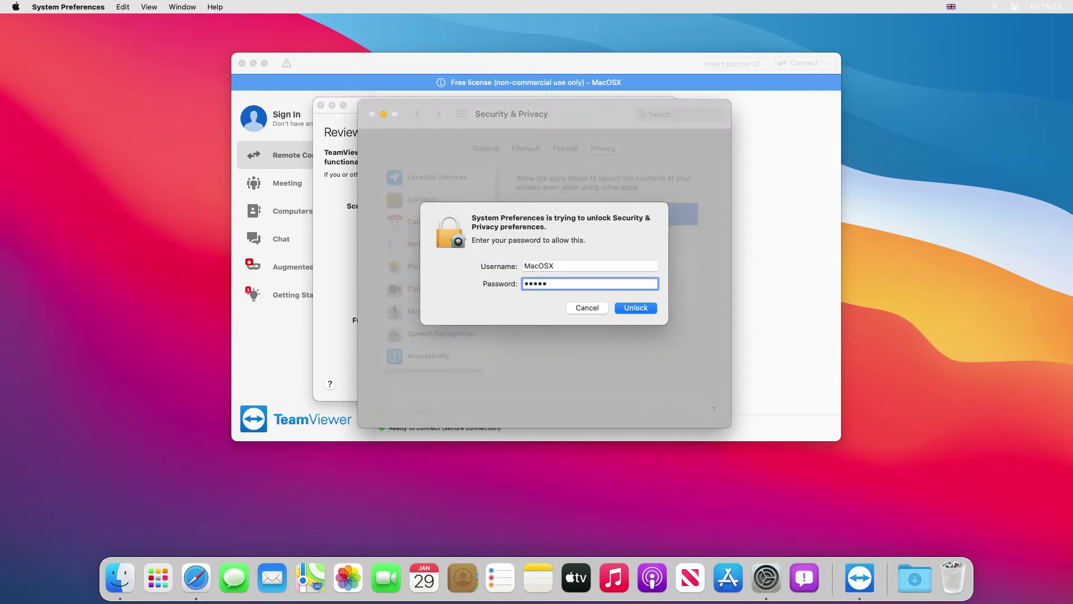
text(•••••••••••••)
click(642, 309)
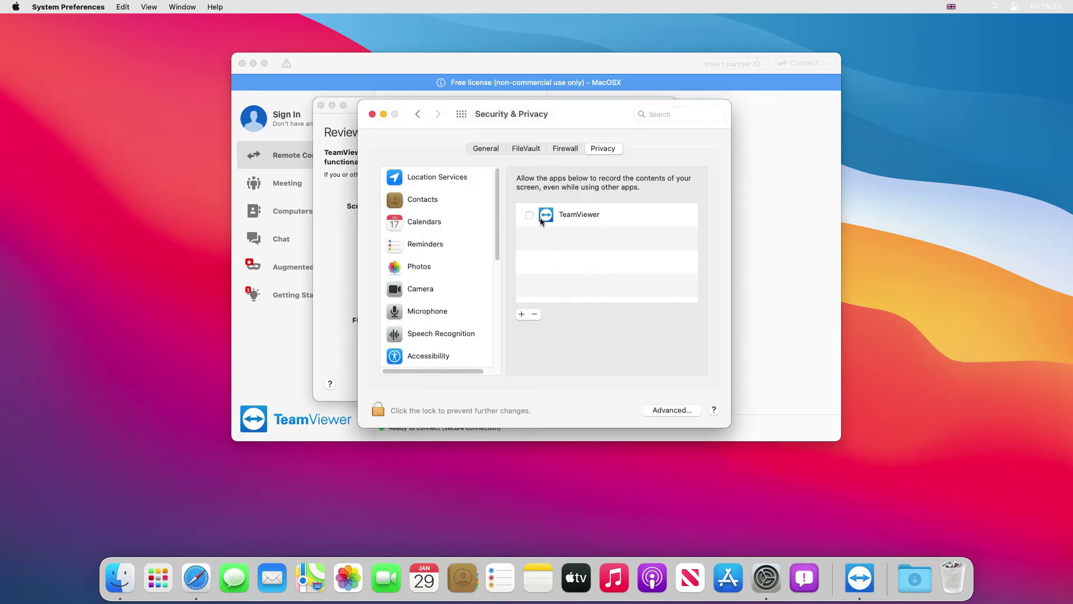
click(530, 215)
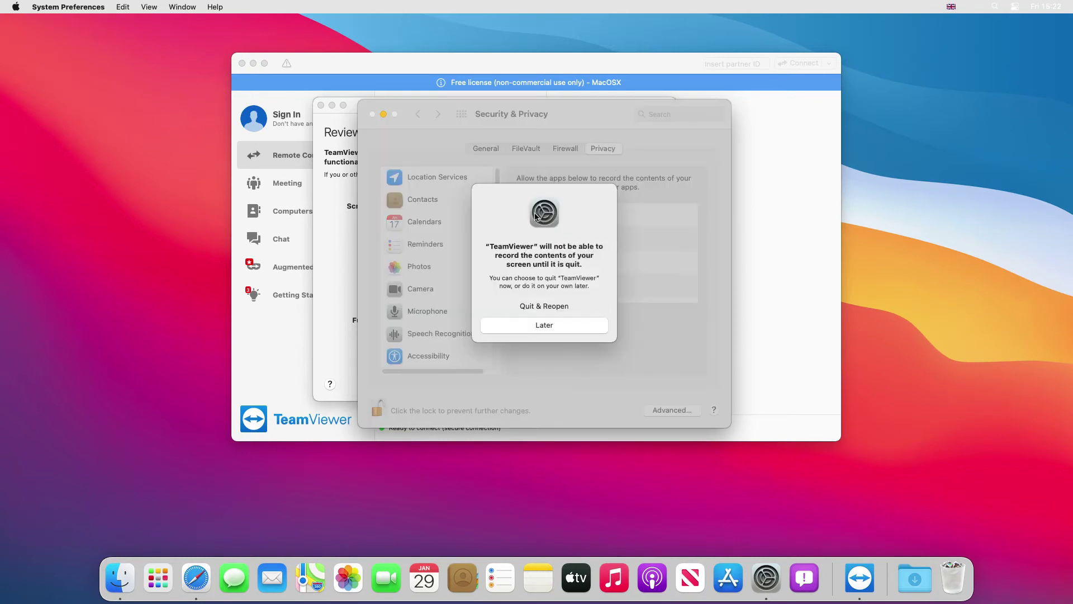
click(541, 309)
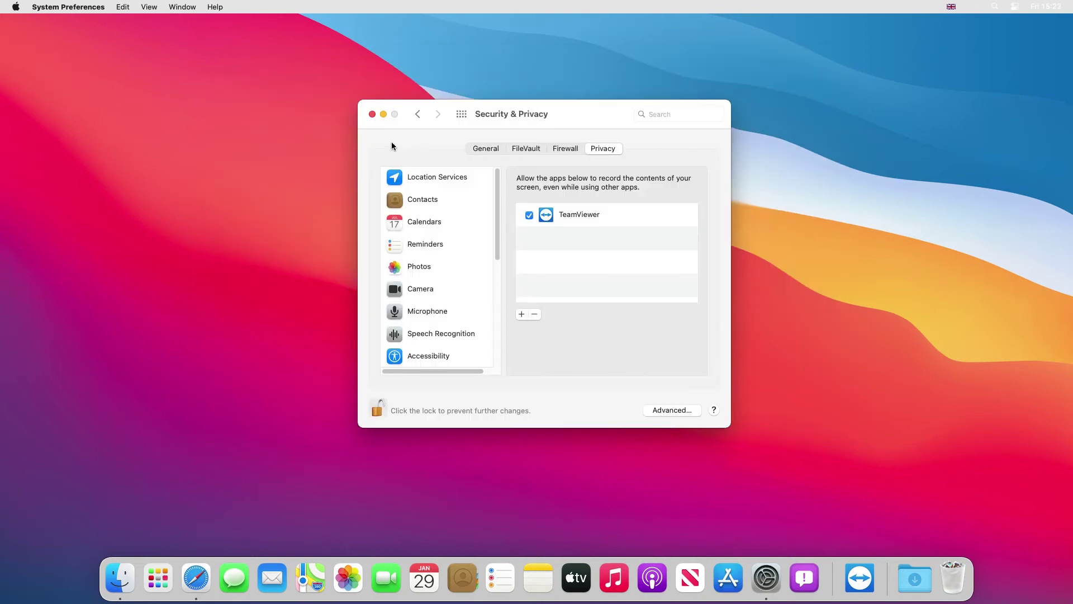
Relaunch TeamViewer, check its access review, and request Accessibility access
click(372, 114)
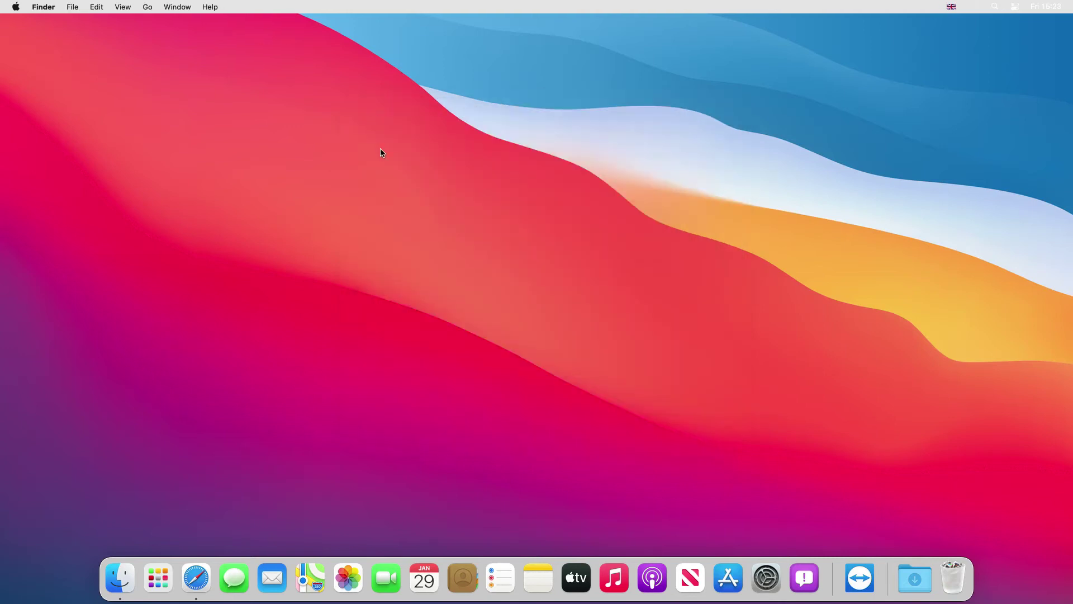
click(859, 577)
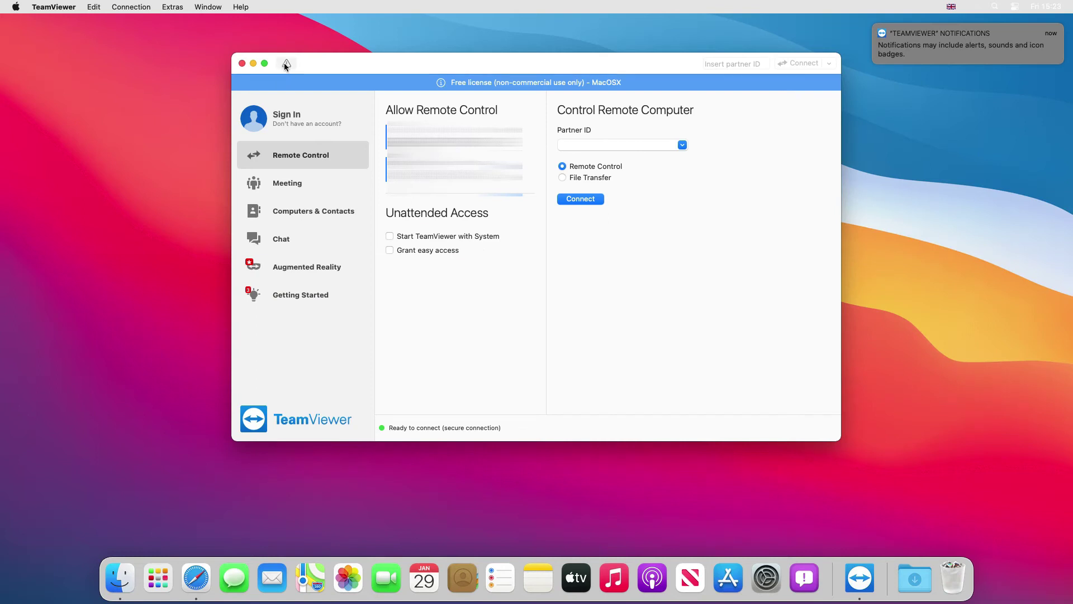
click(284, 63)
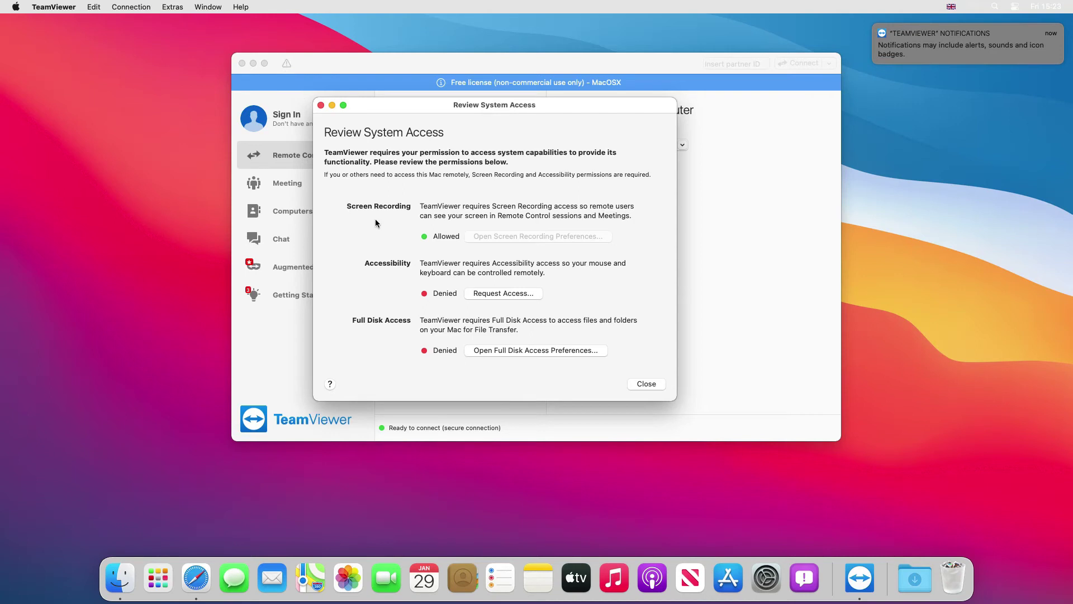
click(495, 295)
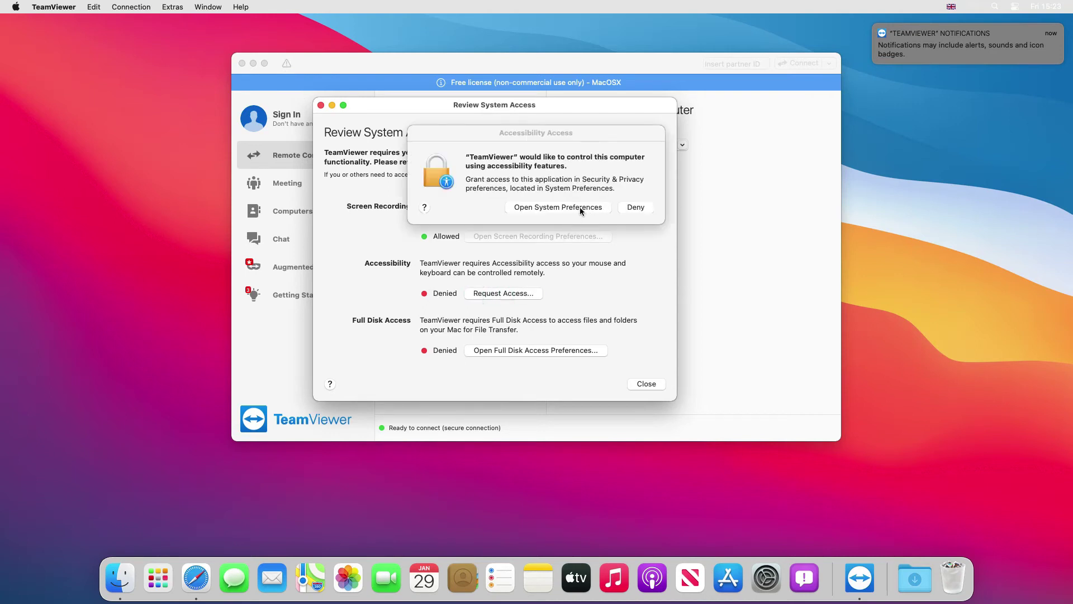
Unlock privacy settings with the admin password, grant TeamViewer Accessibility, and close System Preferences
click(580, 208)
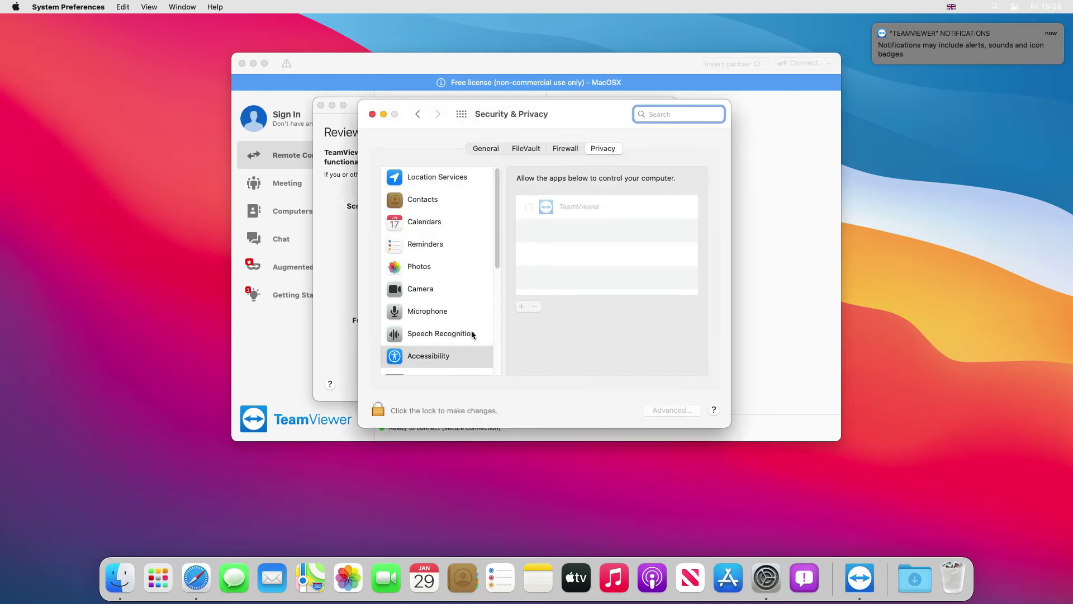
click(386, 408)
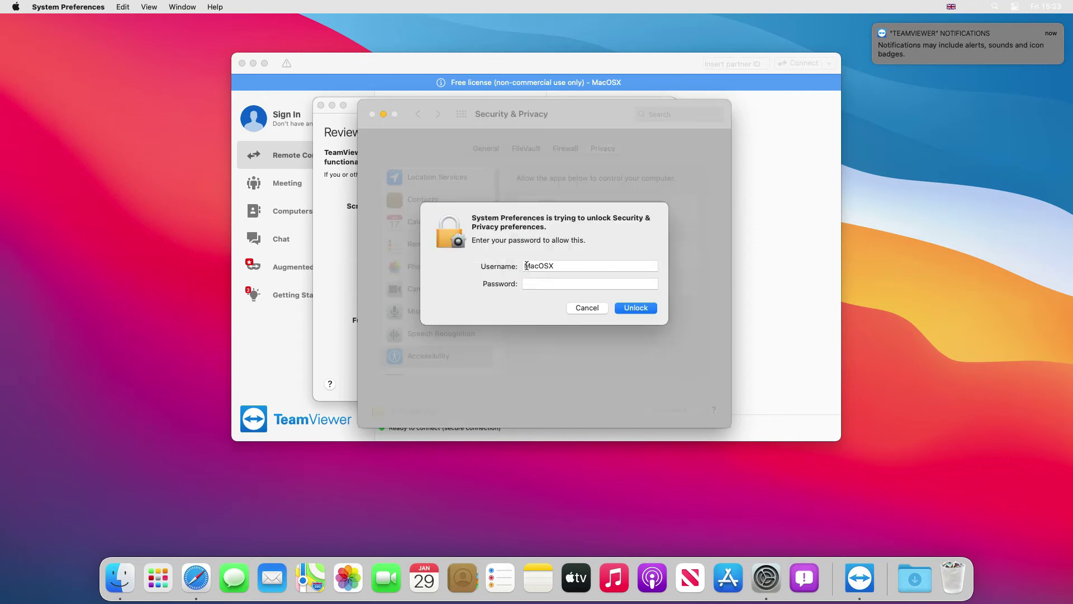
text(aaaaaaa)
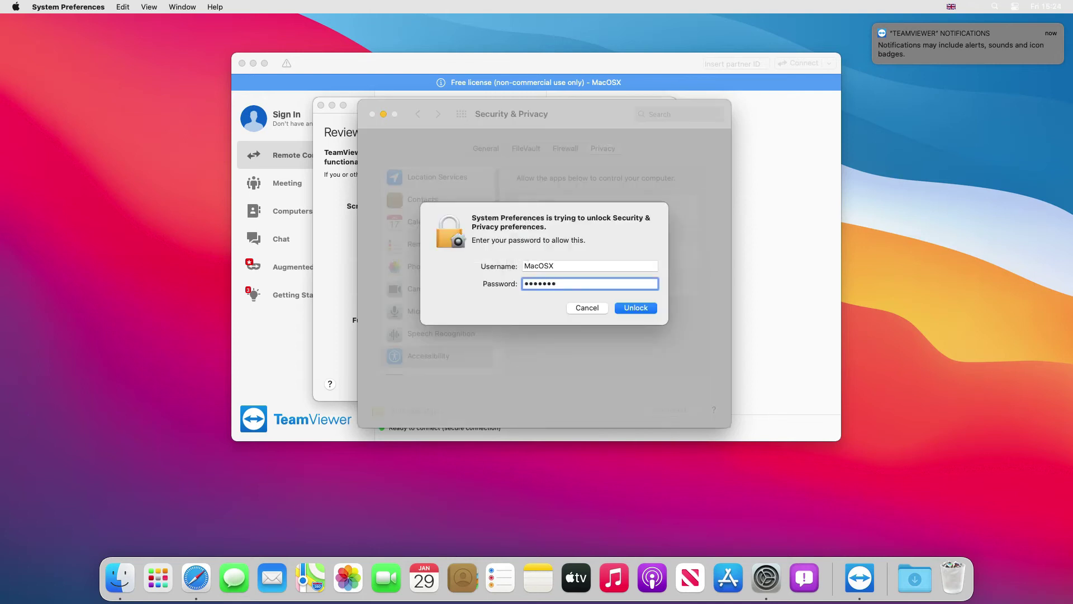
text(aaaaaaaaa)
click(628, 308)
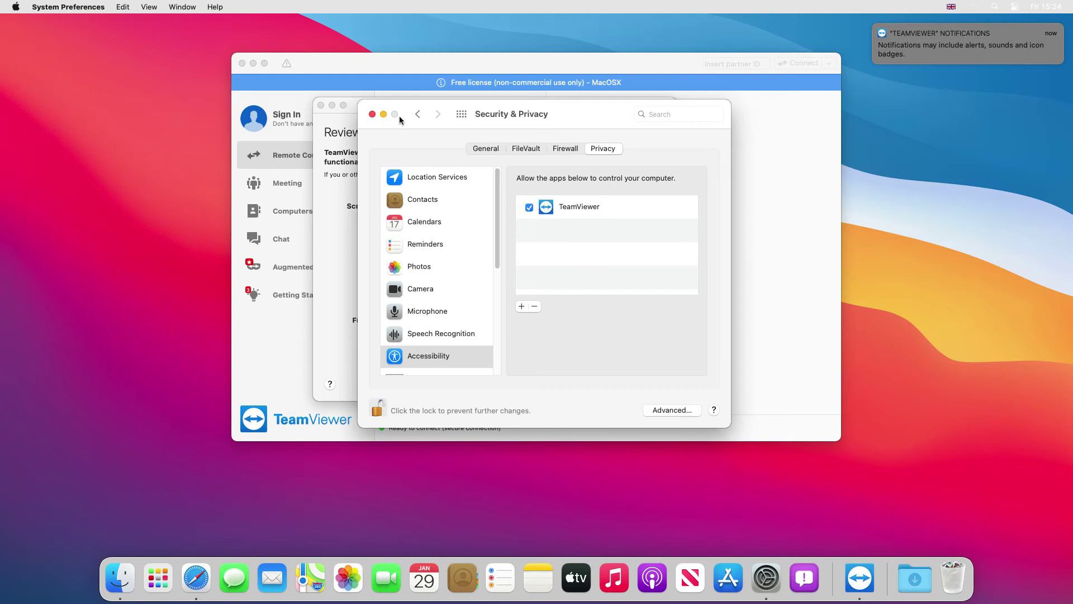
click(373, 115)
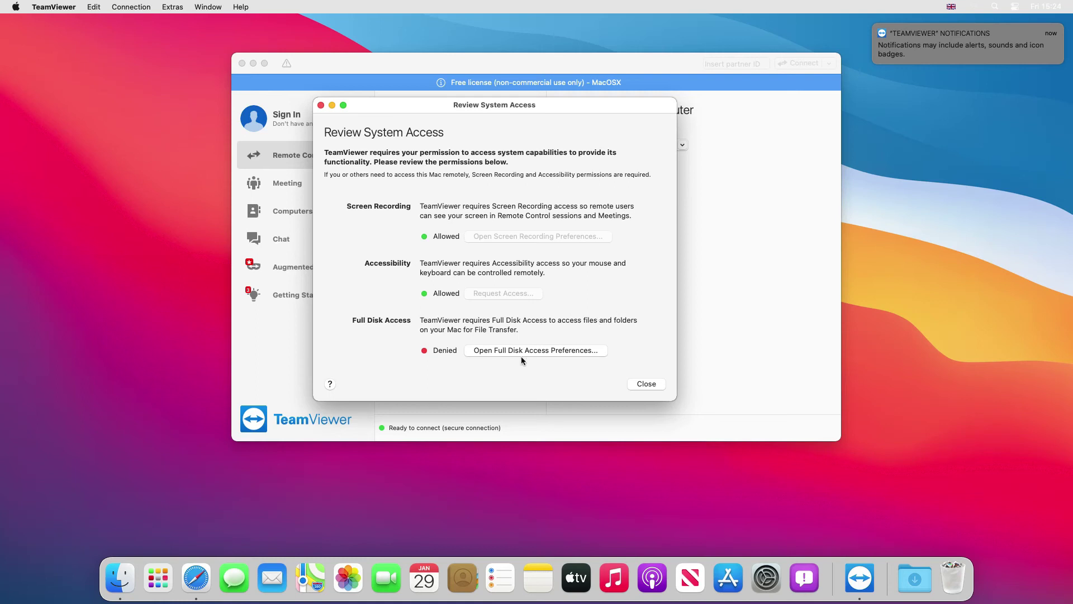
Open the Full Disk Access privacy settings and unlock them with the administrator password
click(538, 350)
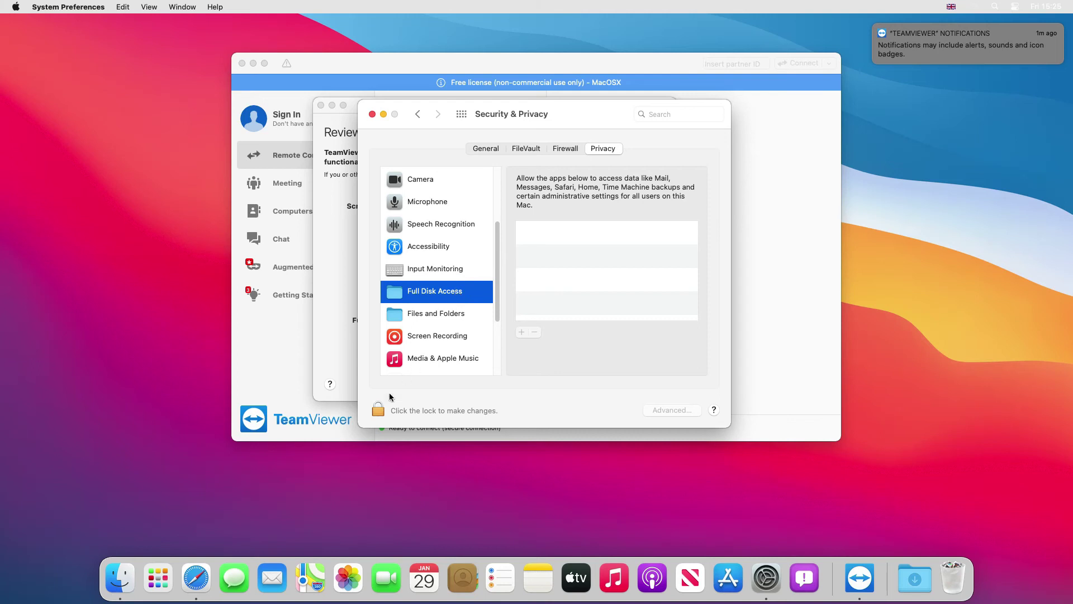
click(379, 411)
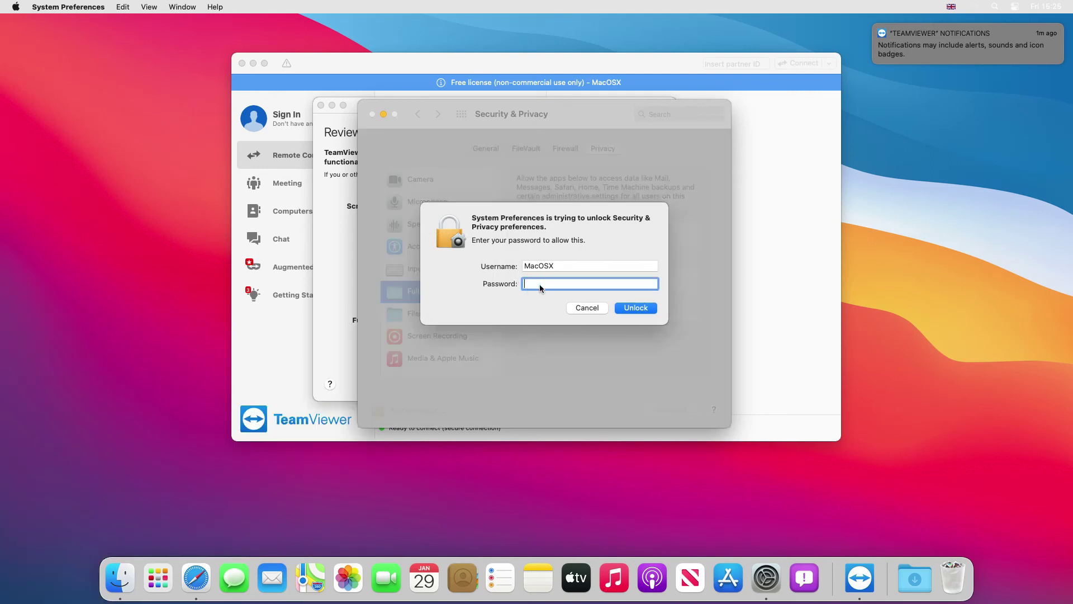
text(•••••••••••••••••)
click(637, 308)
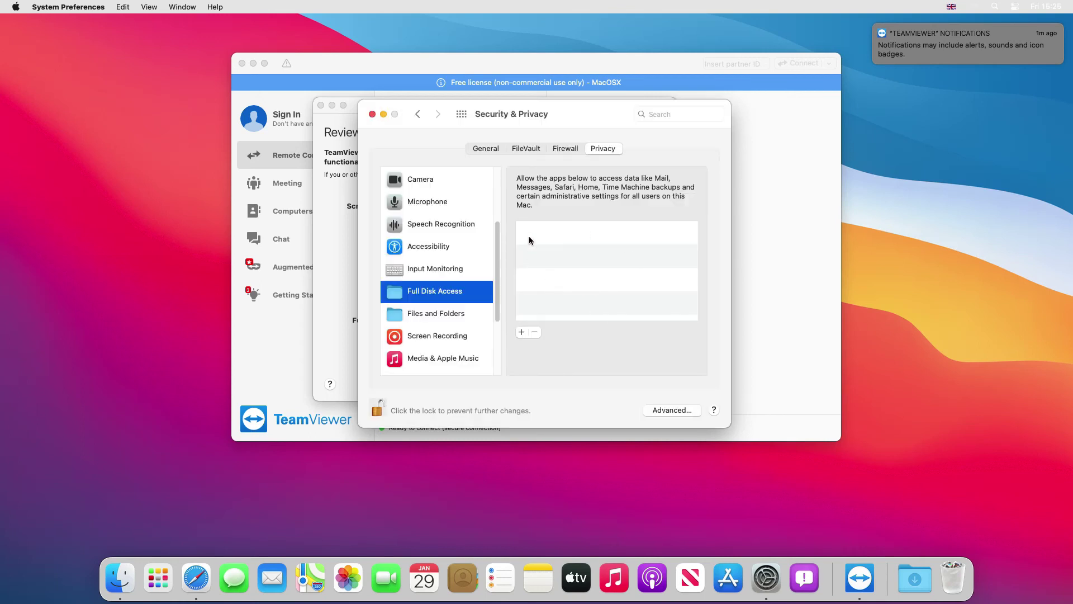
Add TeamViewer from the Applications folder to Full Disk Access, then choose Quit & Reopen
click(522, 332)
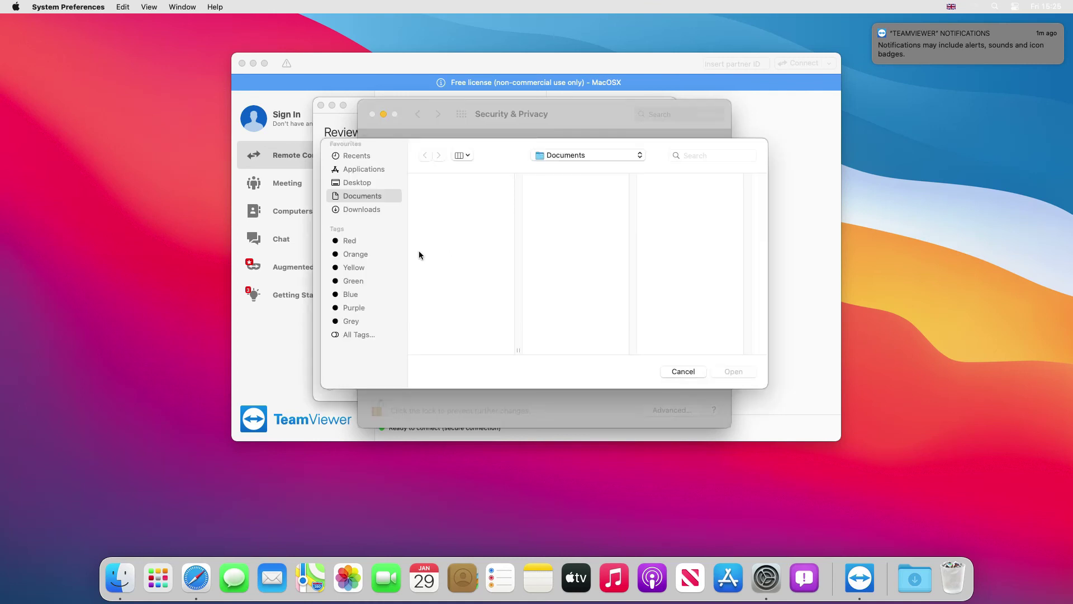
click(376, 169)
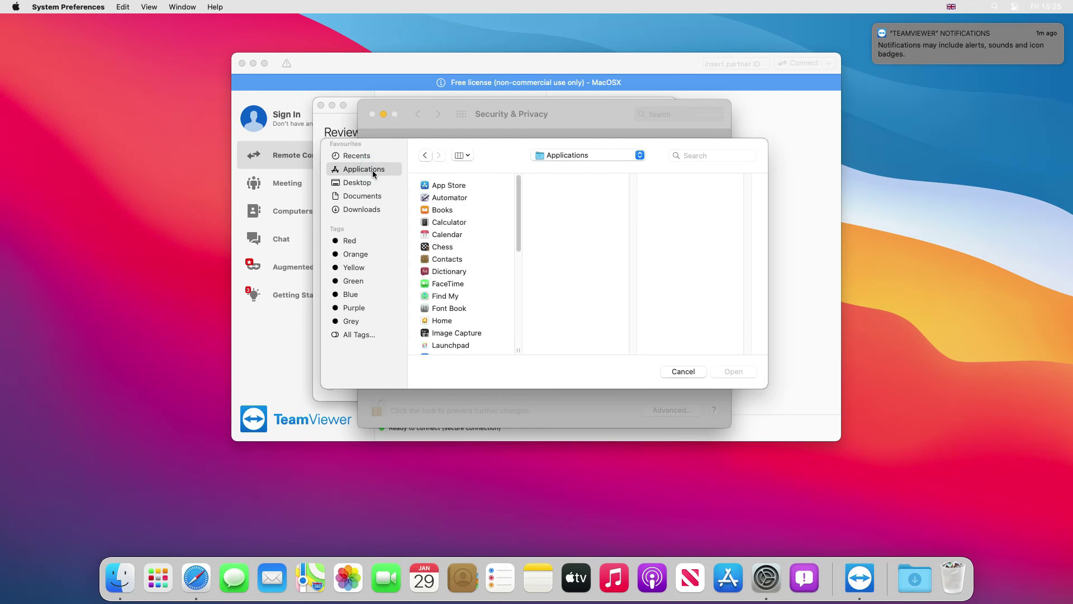
drag(521, 223, 510, 307)
click(473, 310)
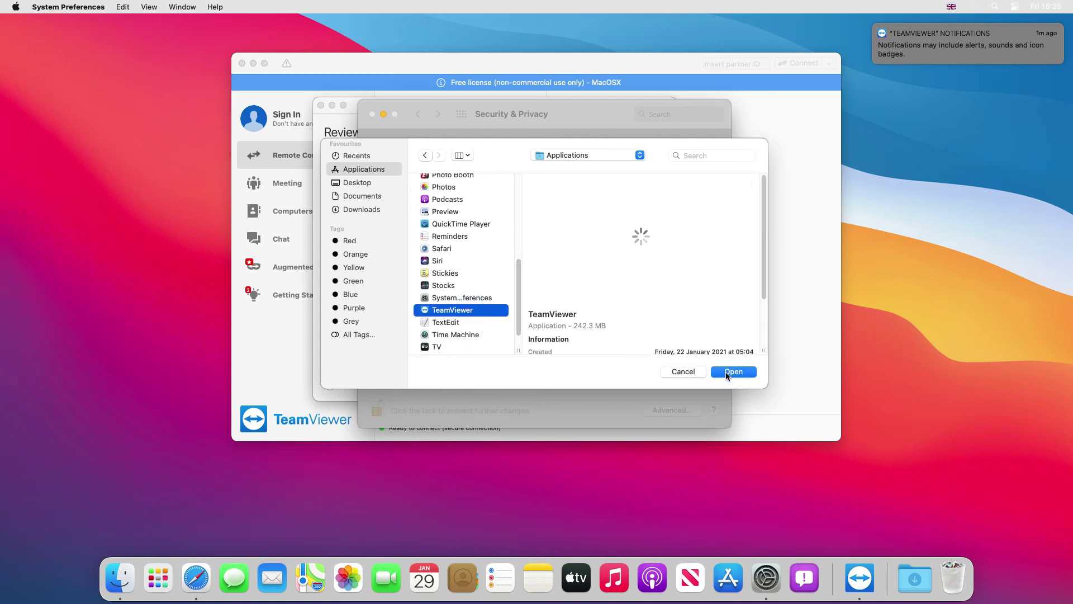
click(725, 372)
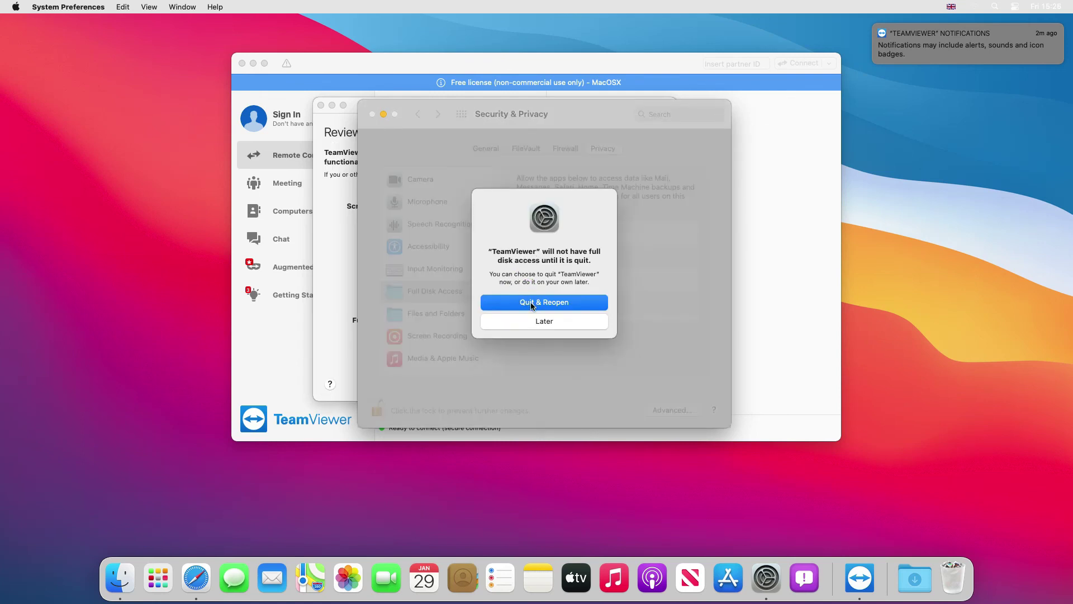
click(531, 305)
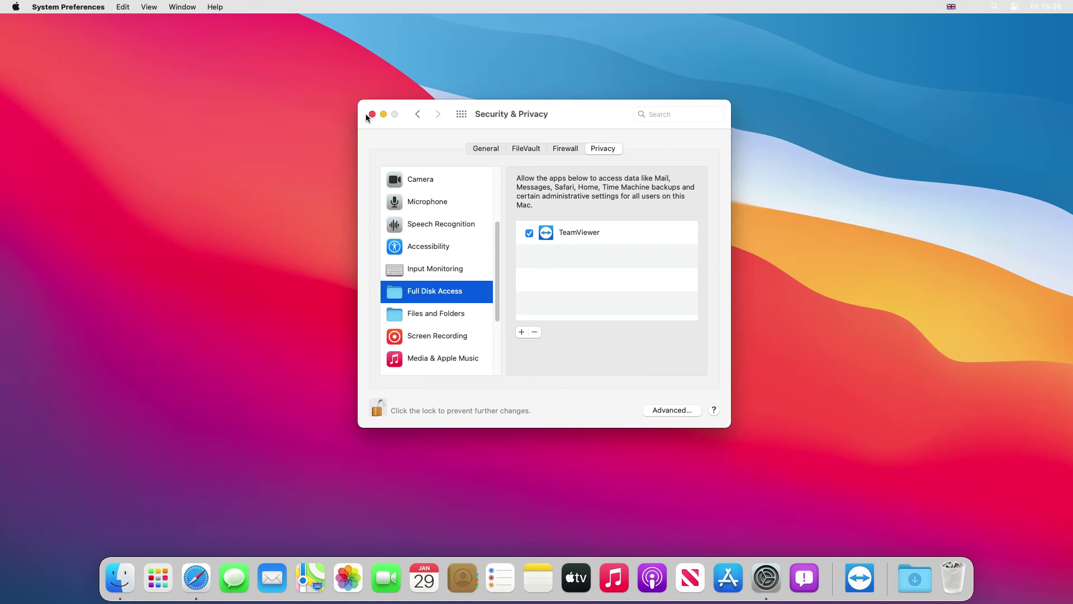
Close the Security & Privacy window and relaunch TeamViewer from the Dock
click(367, 115)
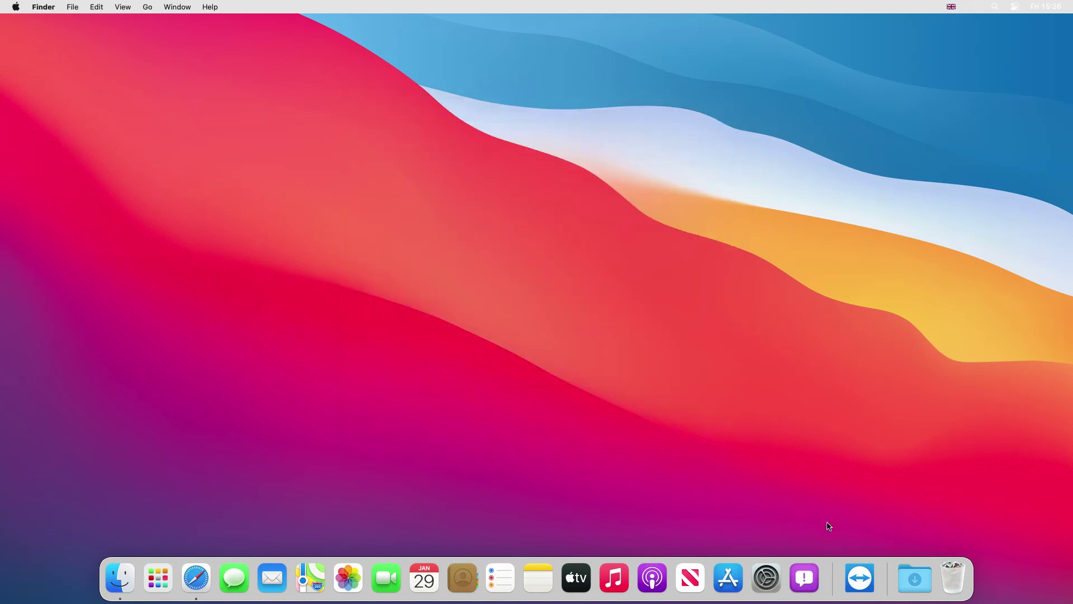
click(862, 579)
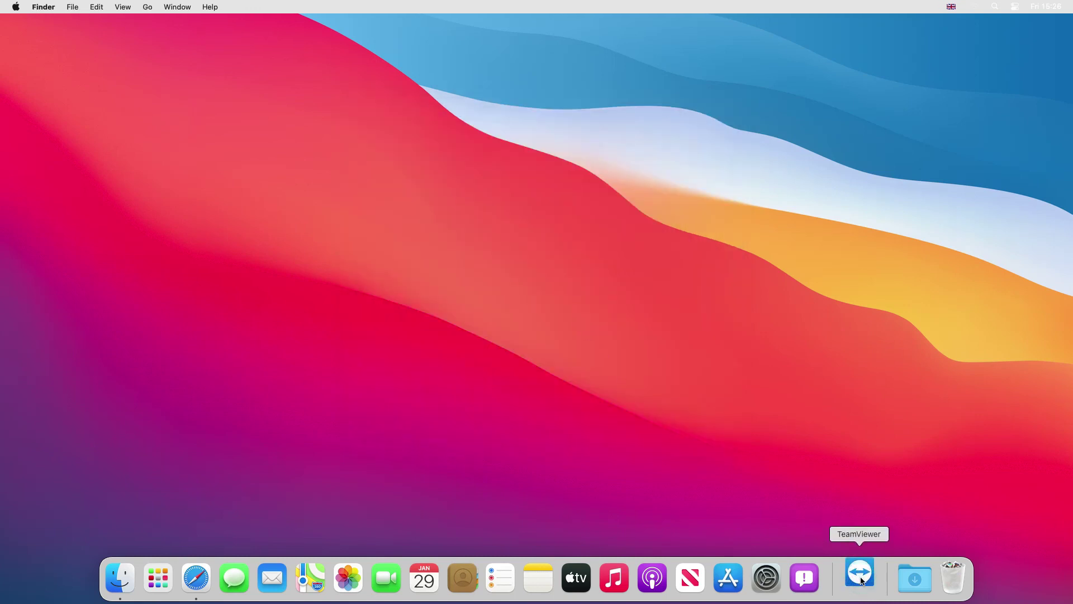